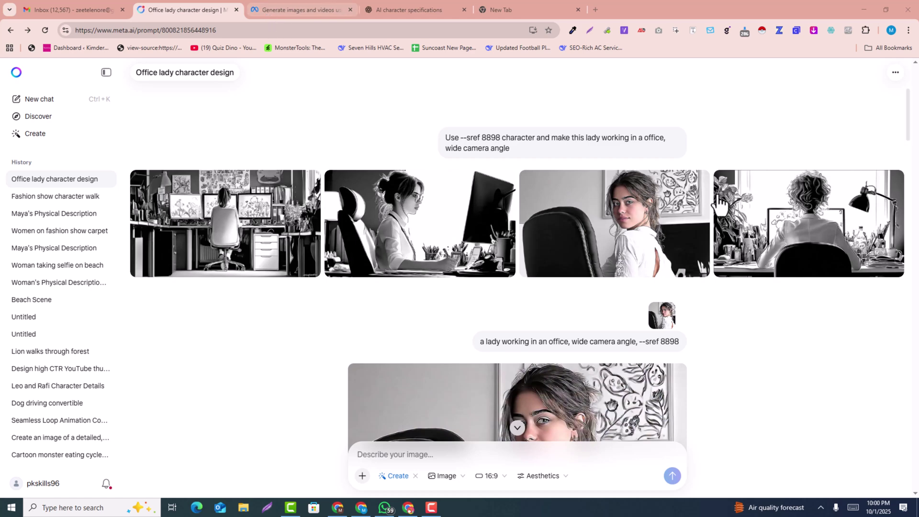
Step: Scroll through the page, then switch to a fresh ChatGPT chat
scroll(847, 206, "down", 2)
scroll(766, 225, "down", 2)
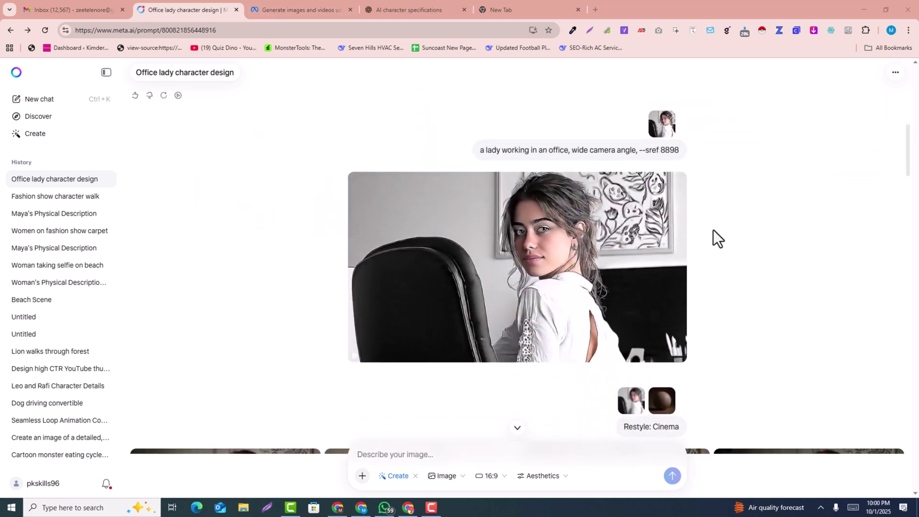
scroll(625, 267, "down", 1)
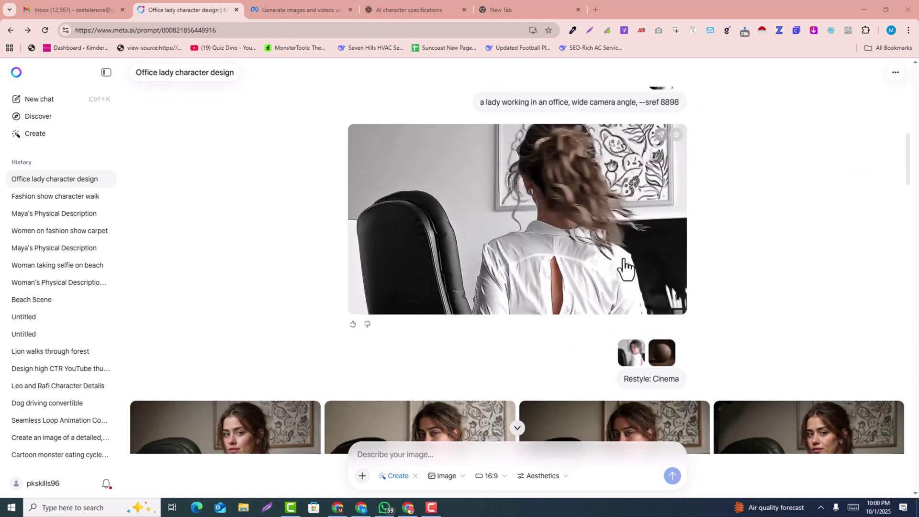
scroll(626, 267, "down", 5)
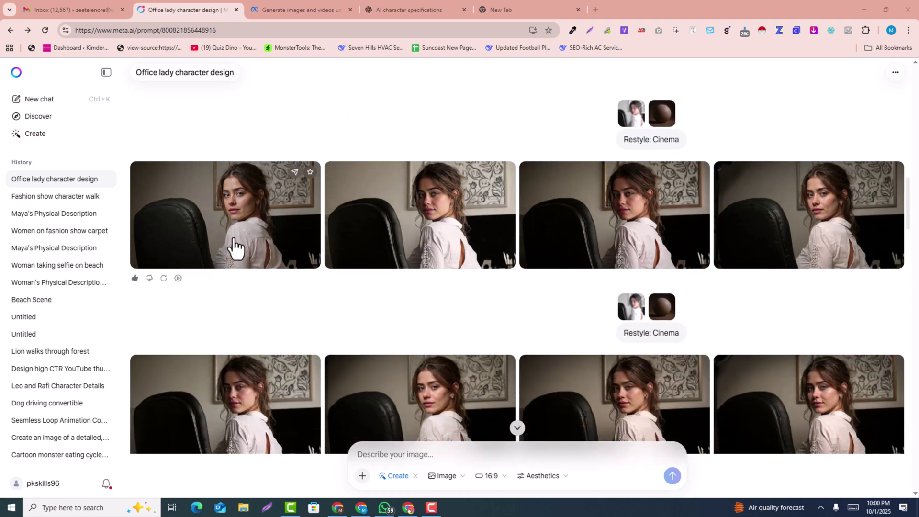
scroll(852, 225, "down", 3)
scroll(852, 225, "down", 1)
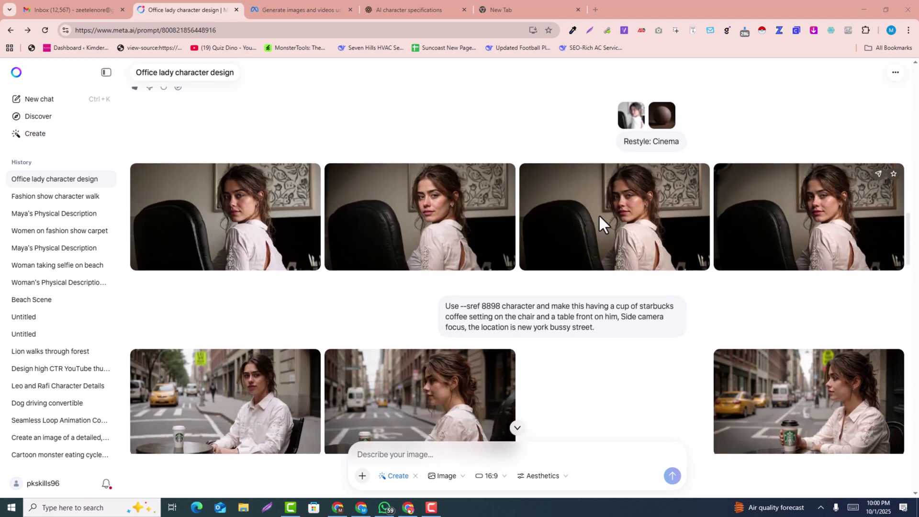
scroll(789, 206, "down", 4)
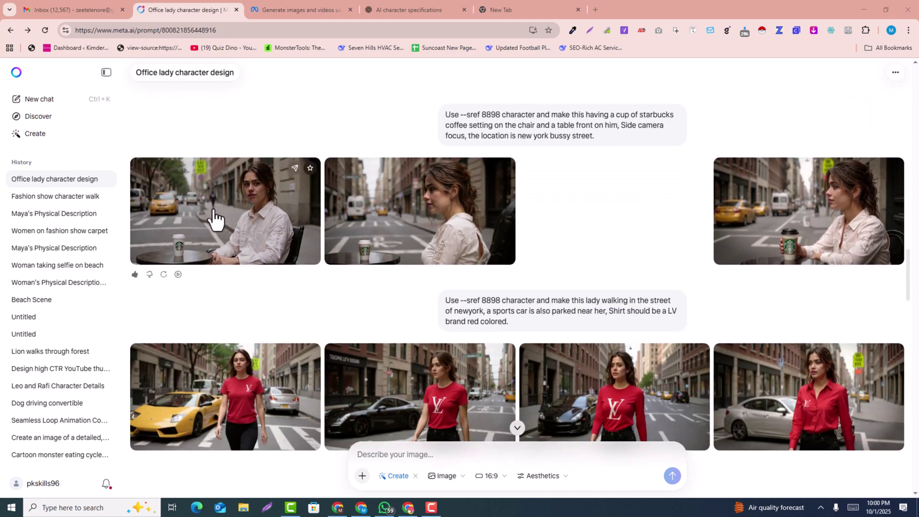
scroll(868, 215, "down", 3)
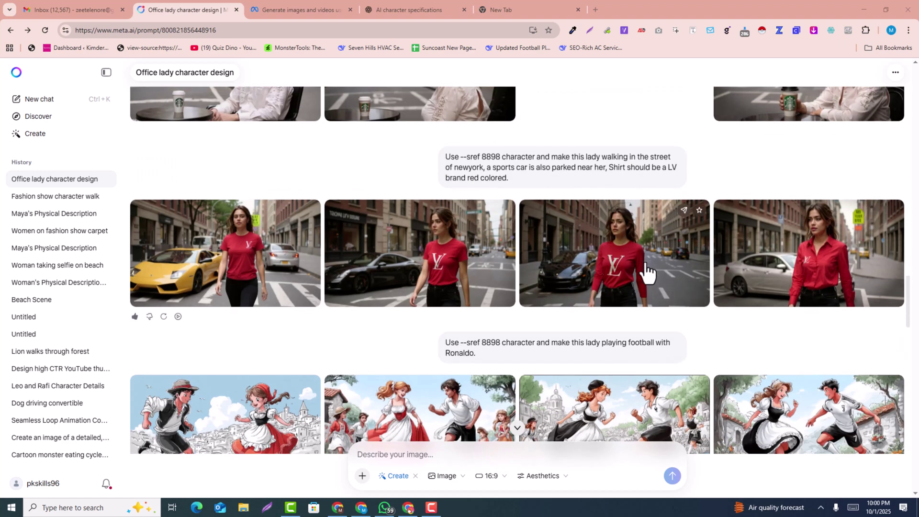
scroll(268, 249, "down", 1)
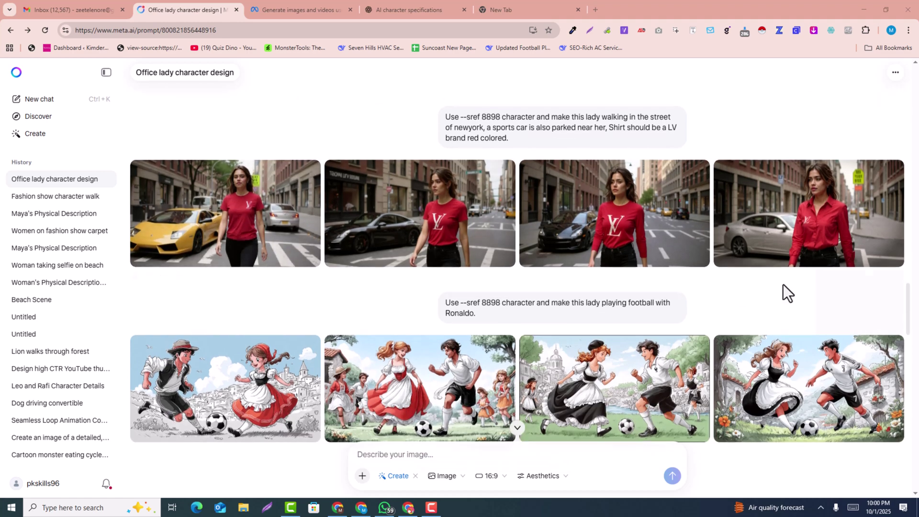
scroll(783, 284, "up", 15)
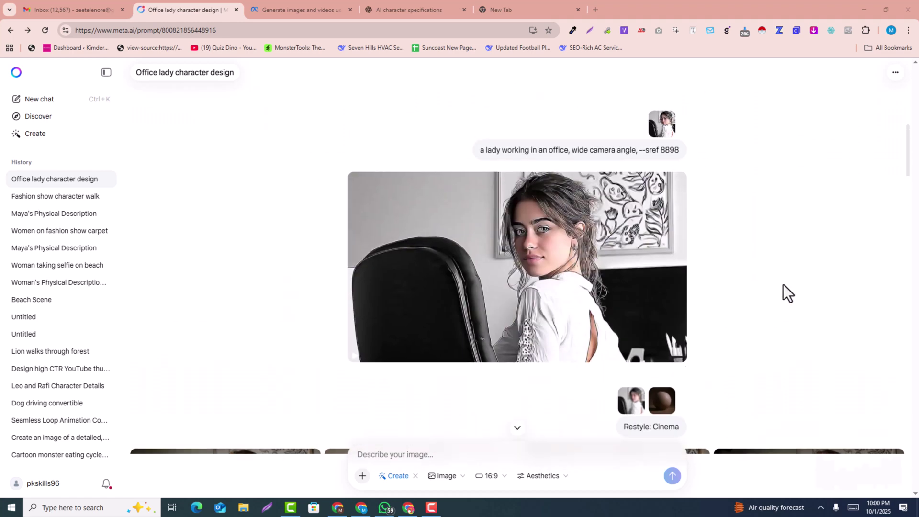
scroll(784, 284, "up", 4)
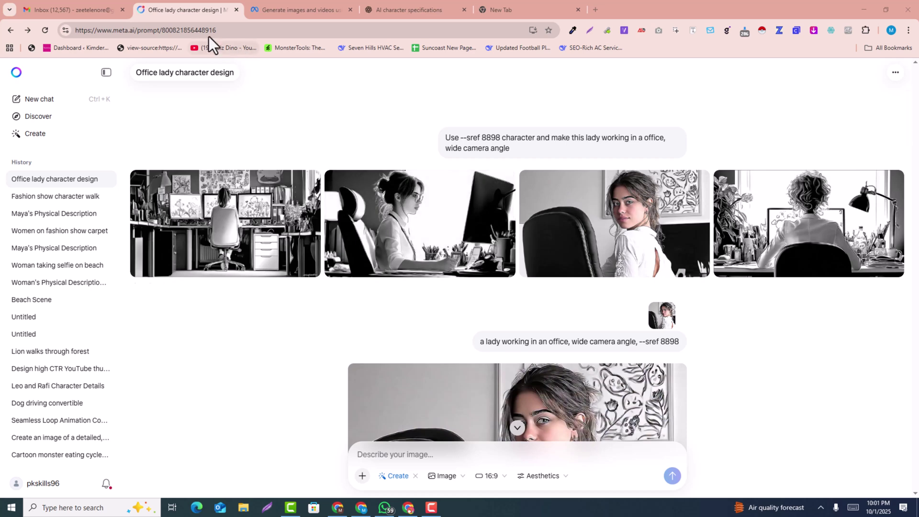
left_click_drag(412, 10, 343, 1)
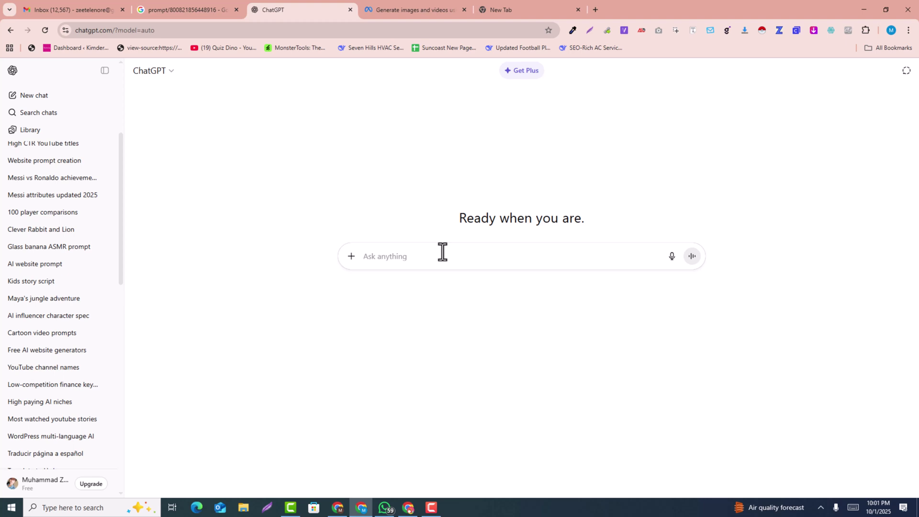
Step: Paste the 'Create a character Appearance Specifications for an AI Model…' request into the prompt box
type("Create a character Appearance Specifications for an AI Model for a consistent character for my Project, Write a prompt")
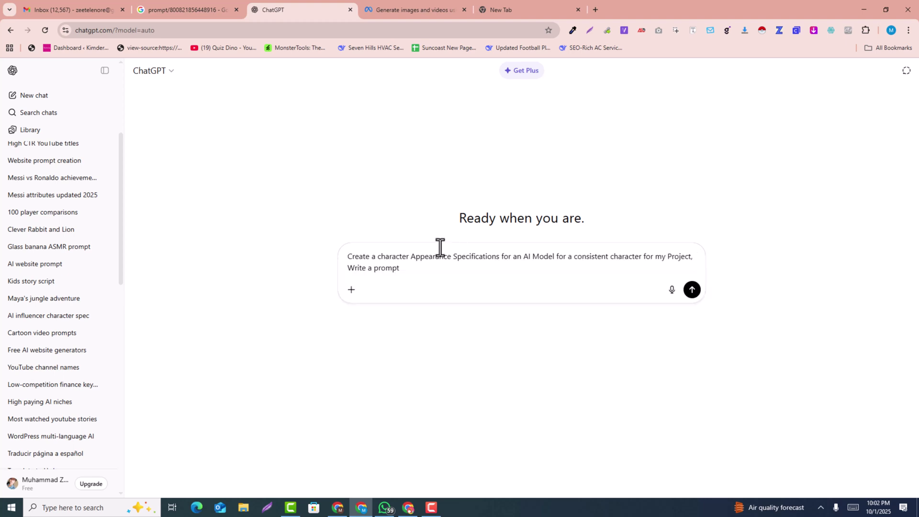
left_click(348, 258)
left_click_drag(355, 259, 421, 259)
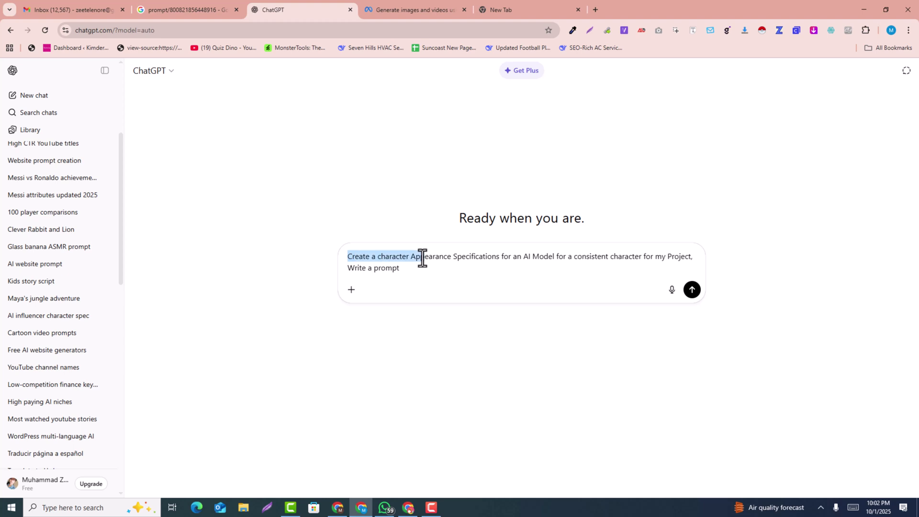
left_click(501, 266)
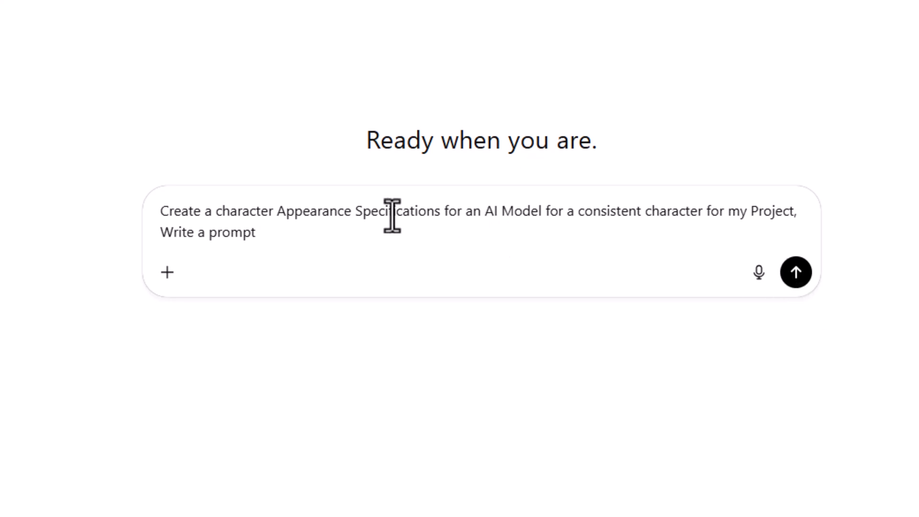
Step: Send the request, then select the generated 30-year-old female appearance prompt in the reply
left_click(796, 273)
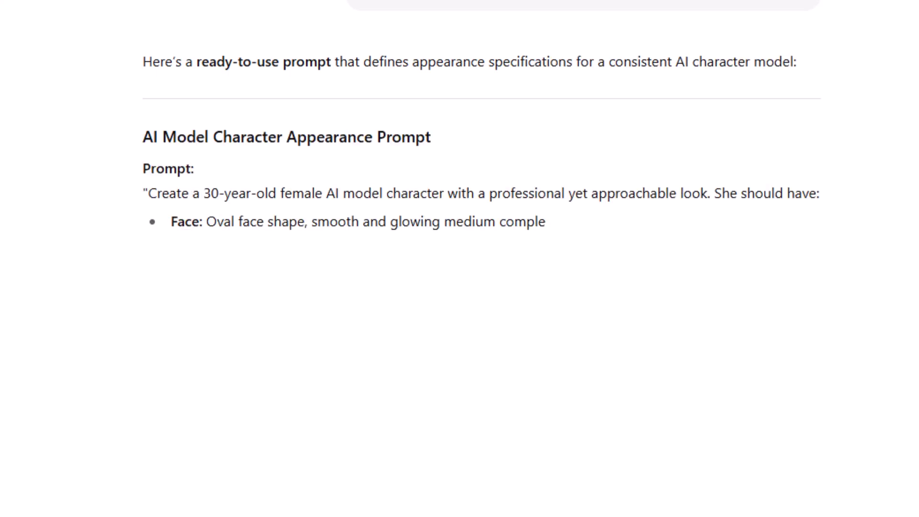
scroll(546, 210, "down", 3)
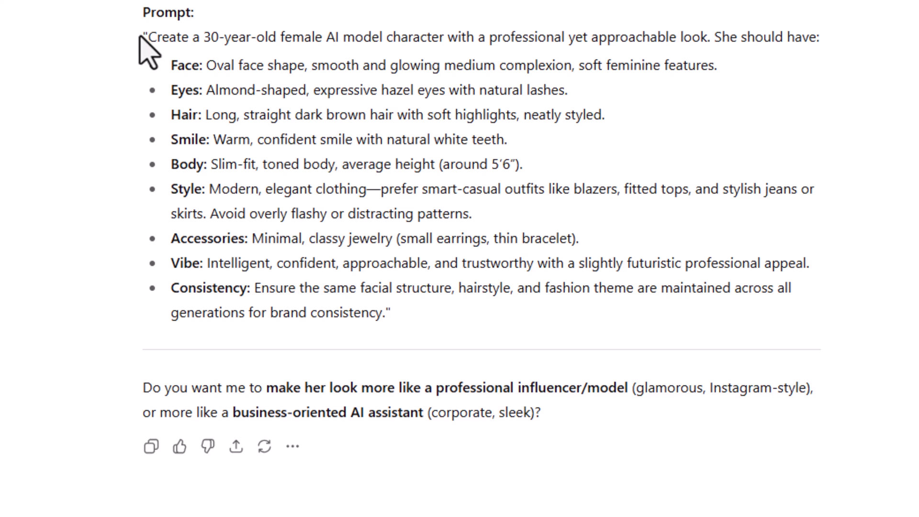
left_click_drag(143, 38, 736, 319)
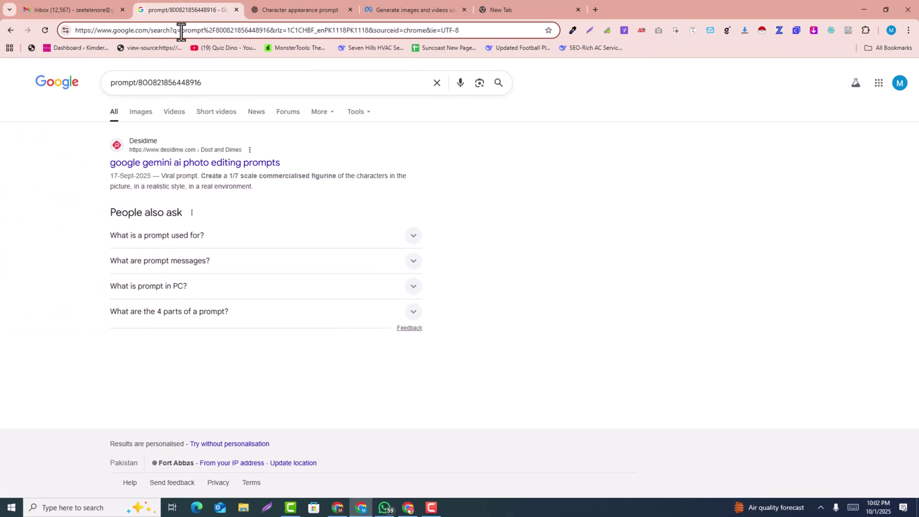
Step: From the Meta AI home page, begin an Image creation with the 9:16 portrait aspect ratio
left_click(180, 31)
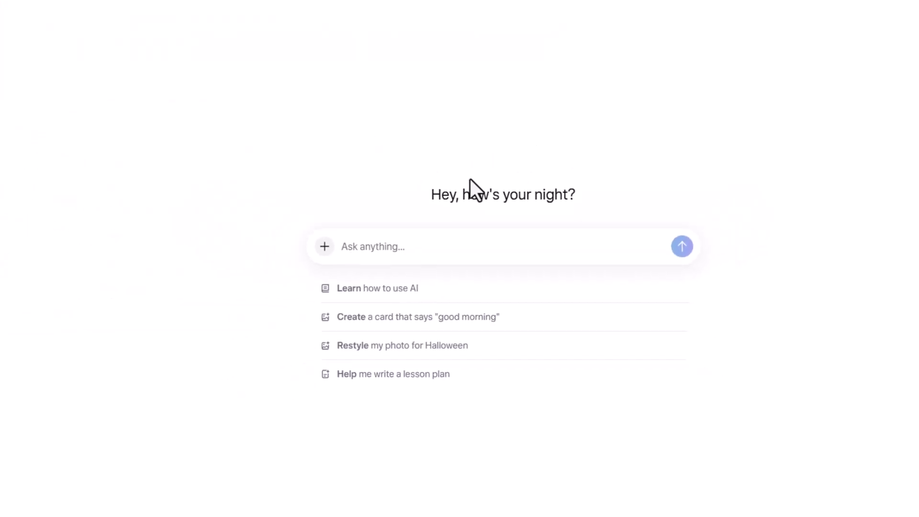
left_click(217, 219)
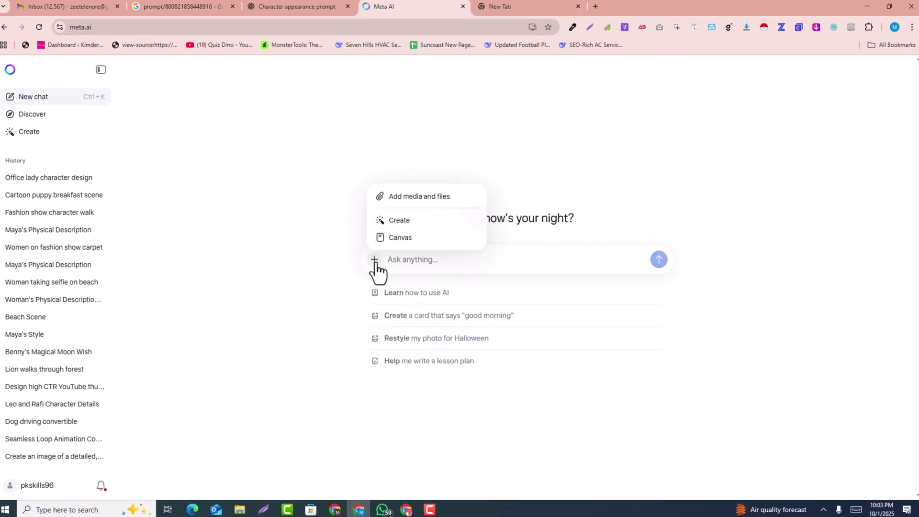
left_click(400, 221)
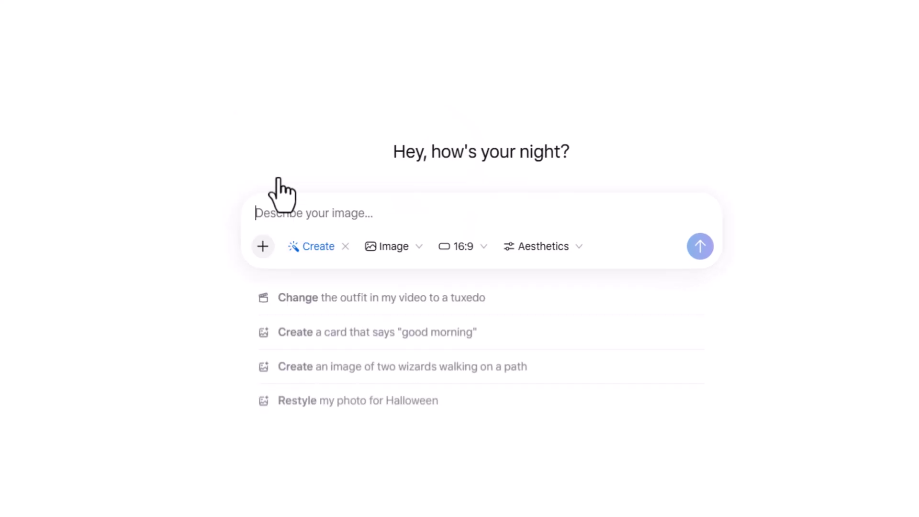
left_click(373, 254)
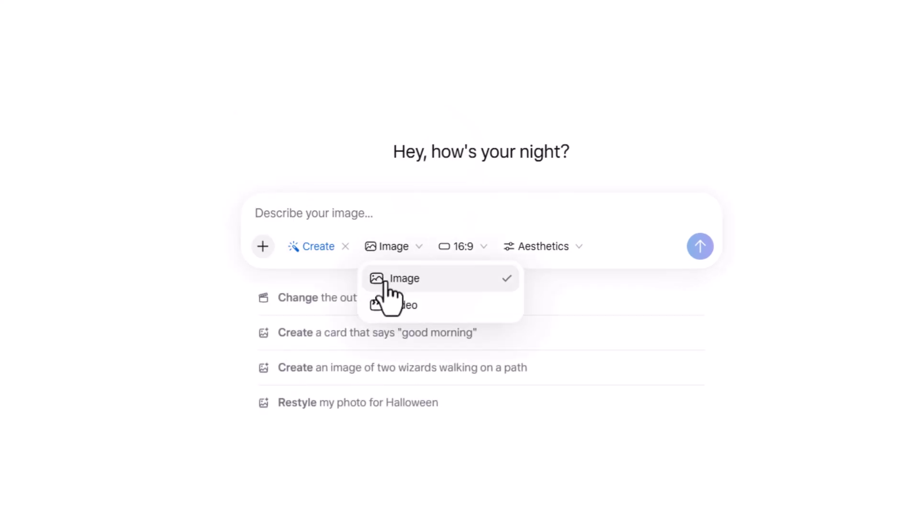
left_click(388, 281)
left_click(459, 247)
left_click(466, 303)
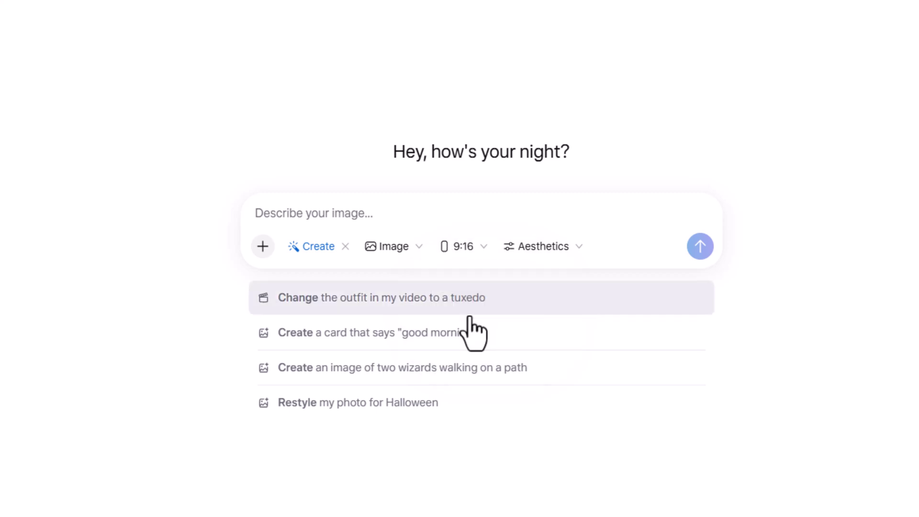
left_click(546, 254)
Step: Enter 185085 in the Aesthetics panel's Style reference seed field
left_click(480, 428)
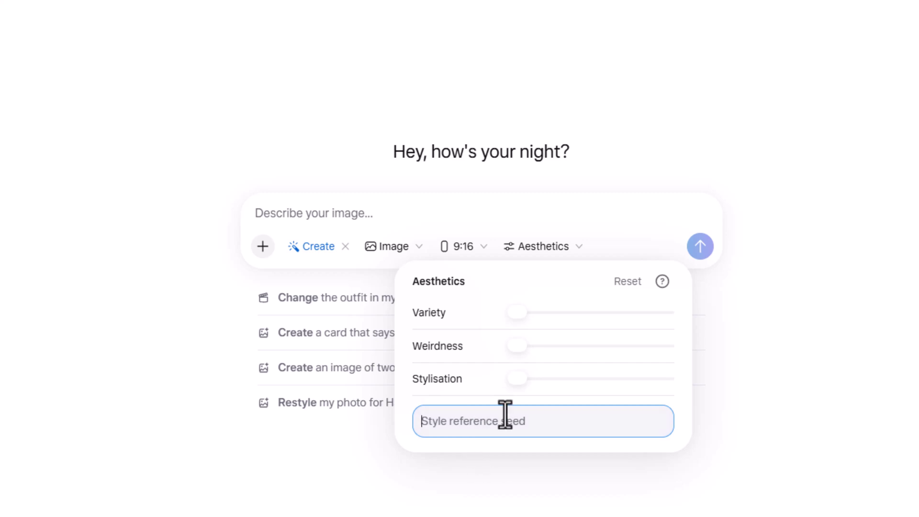
type("1850")
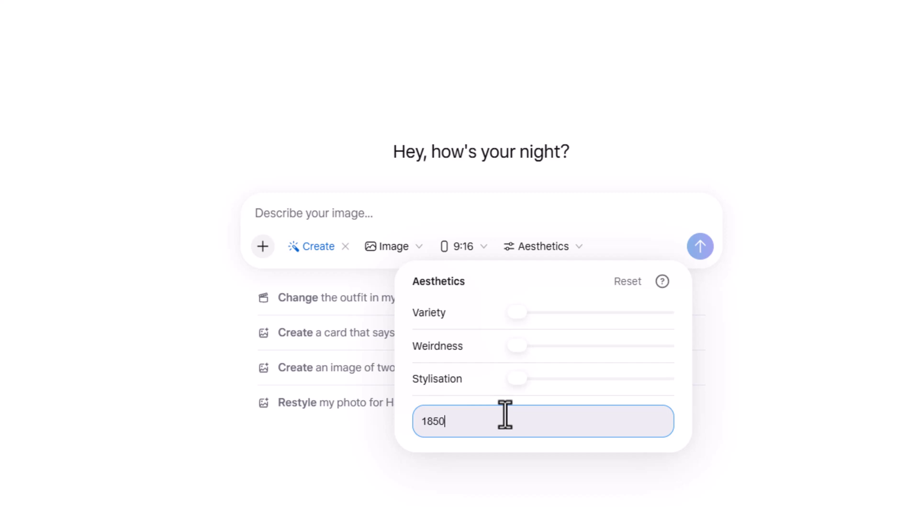
type("85")
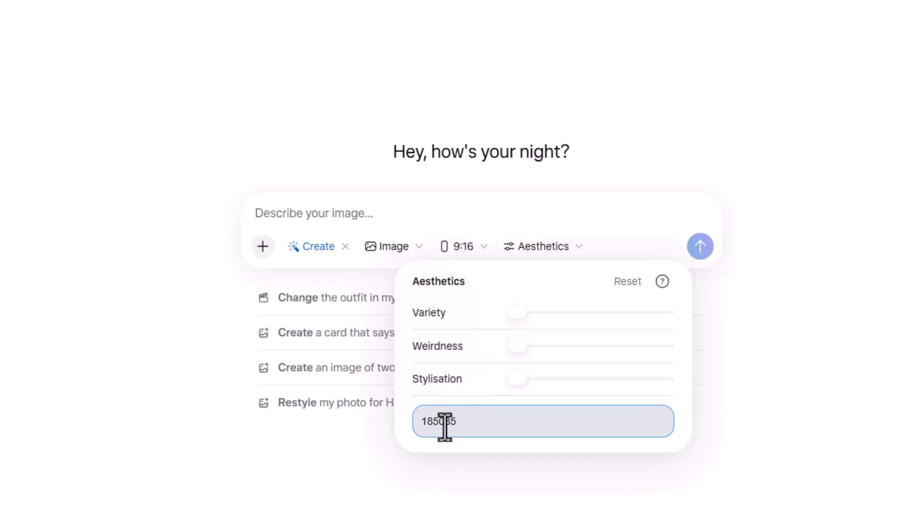
double_click(441, 422)
left_click(312, 205)
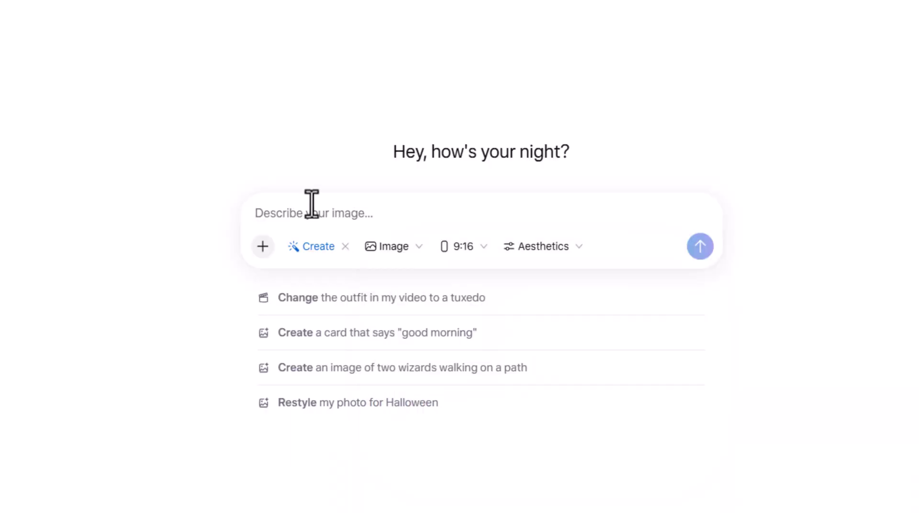
Step: Paste the full character description prompt and generate the images
key("ctrl+v")
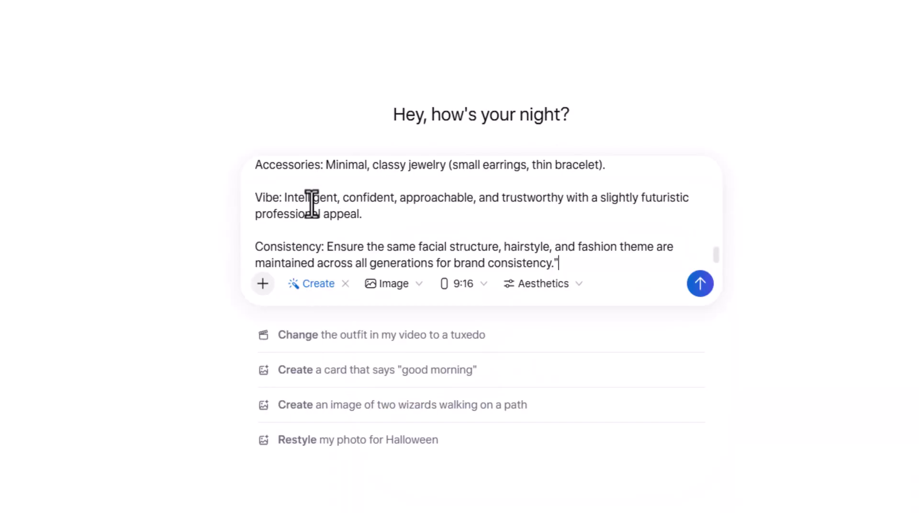
left_click(700, 283)
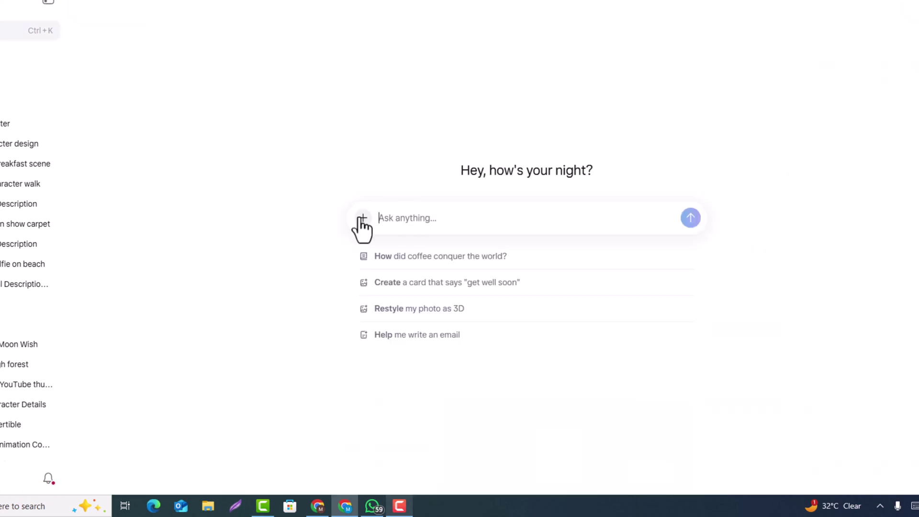
Step: Switch a new chat to image creation and paste the New York street office prompt
left_click(363, 221)
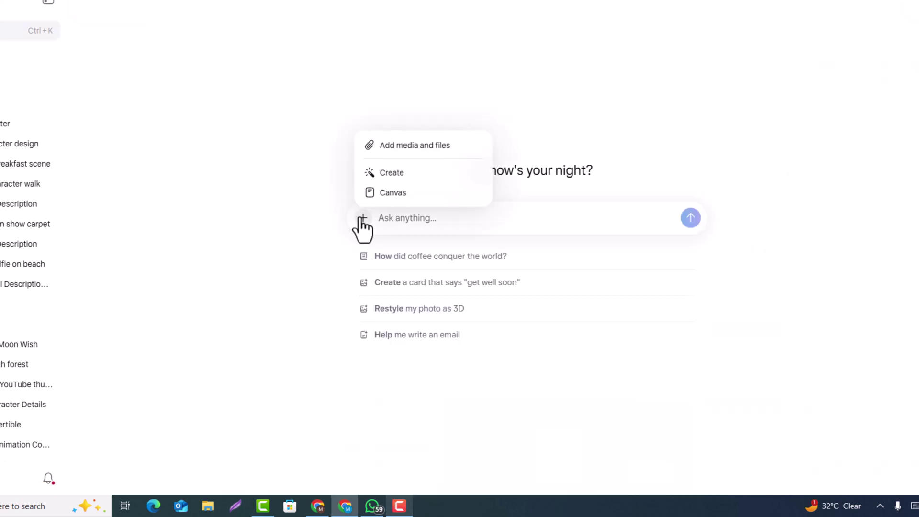
left_click(380, 172)
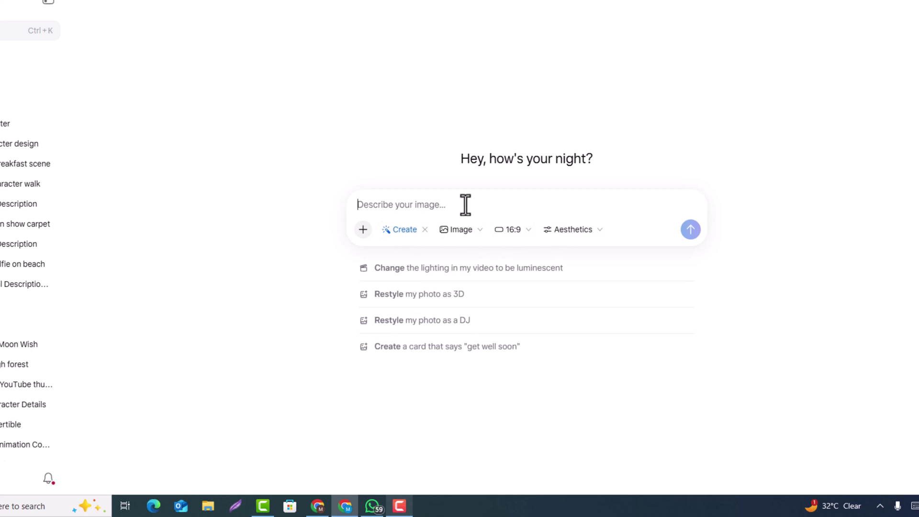
type("a lady working in a New York busy street office, side camera angle, Professional Photography style, photorealistic, bright and well-lit scene with golden warmth and natural, cinematic lighting, shallow depth of field, grainy overlay, off-camera flash photography, a cup of Starbucks coffee setting on the chair and a table front of her,")
Step: Delete the 185085 value from the Aesthetics style reference seed field
left_click(572, 256)
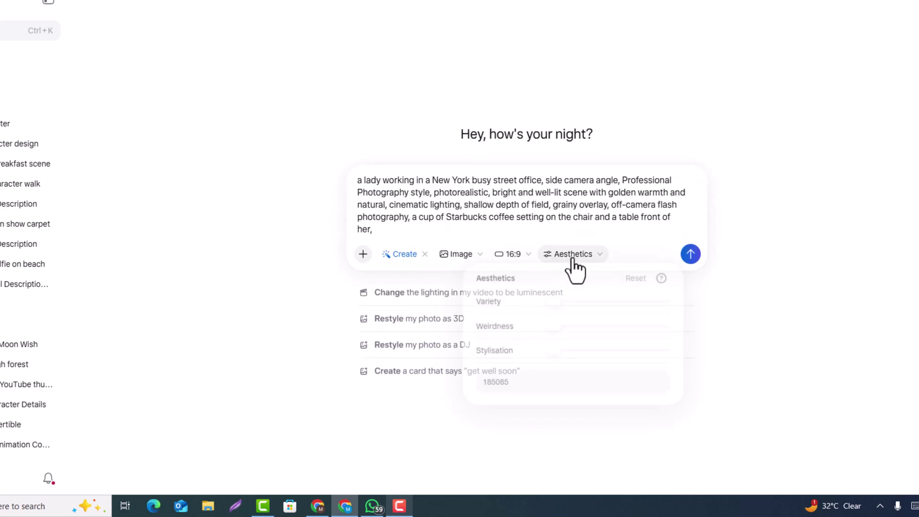
left_click(546, 396)
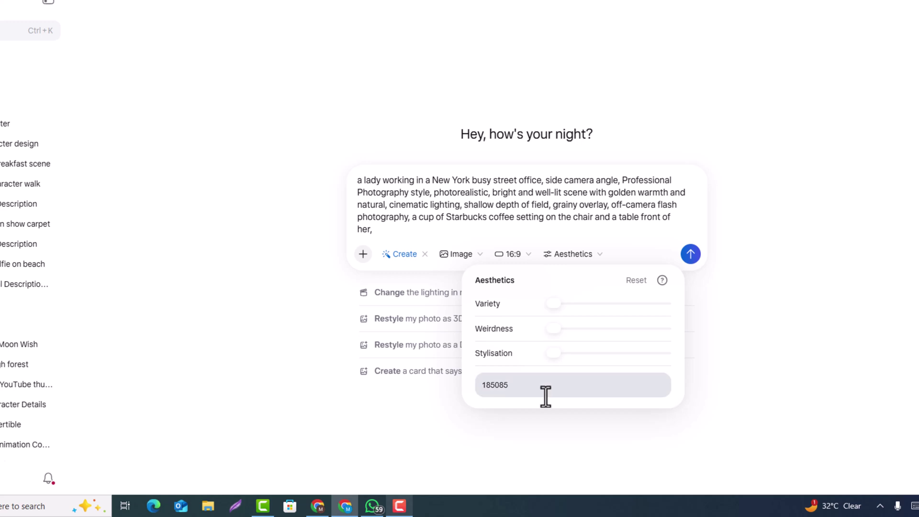
left_click(546, 396)
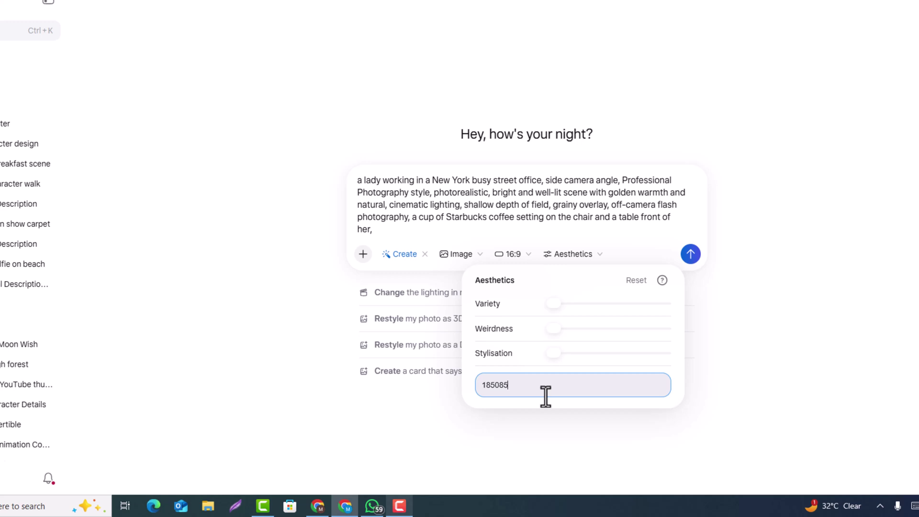
double_click(501, 389)
key("BackSpace")
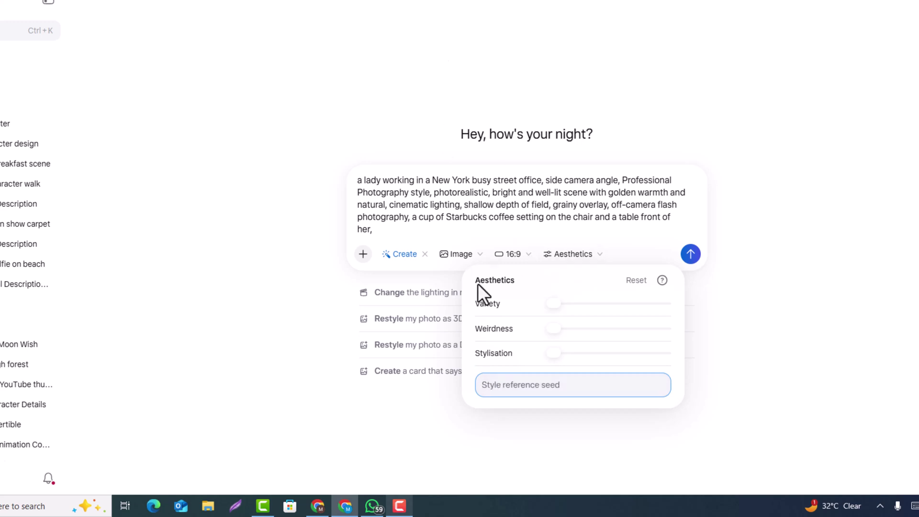
Step: Replace the prompt's first letter with 'Use seed 185085 use same character' and send it
left_click(397, 230)
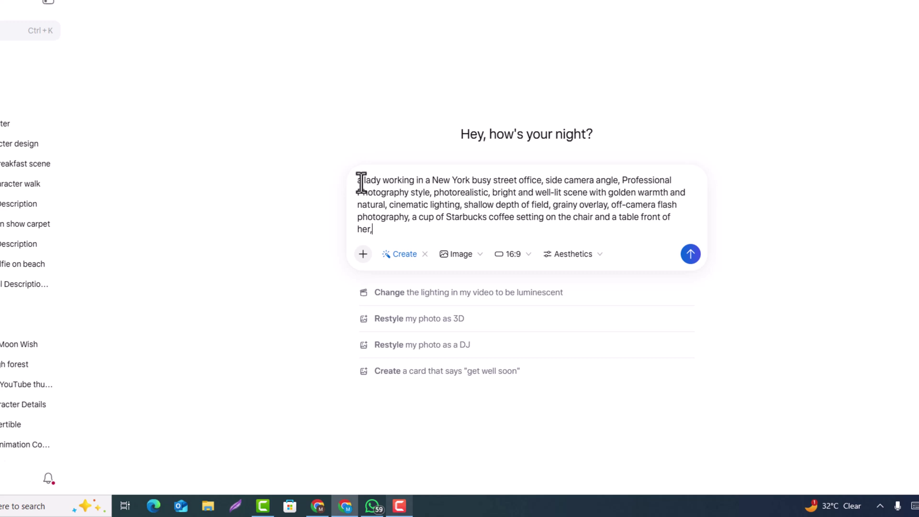
left_click_drag(361, 182, 355, 183)
type("Use seed ")
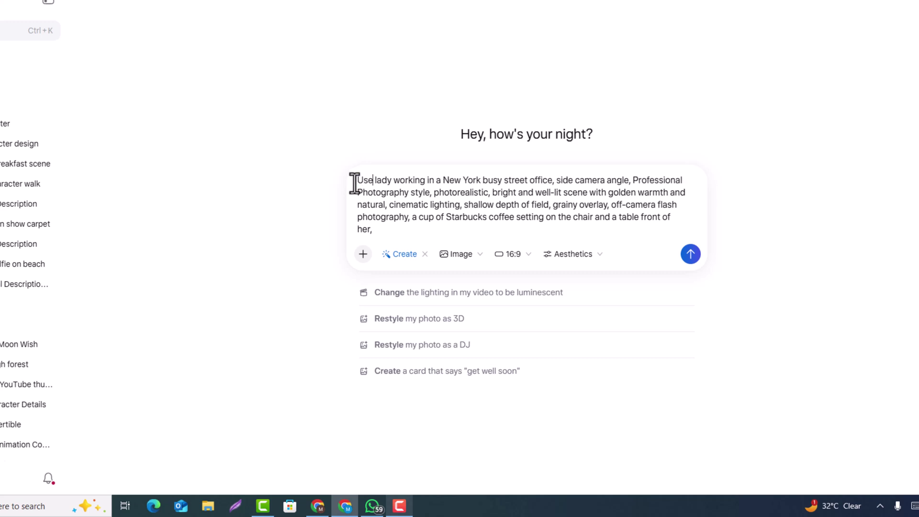
type("185085")
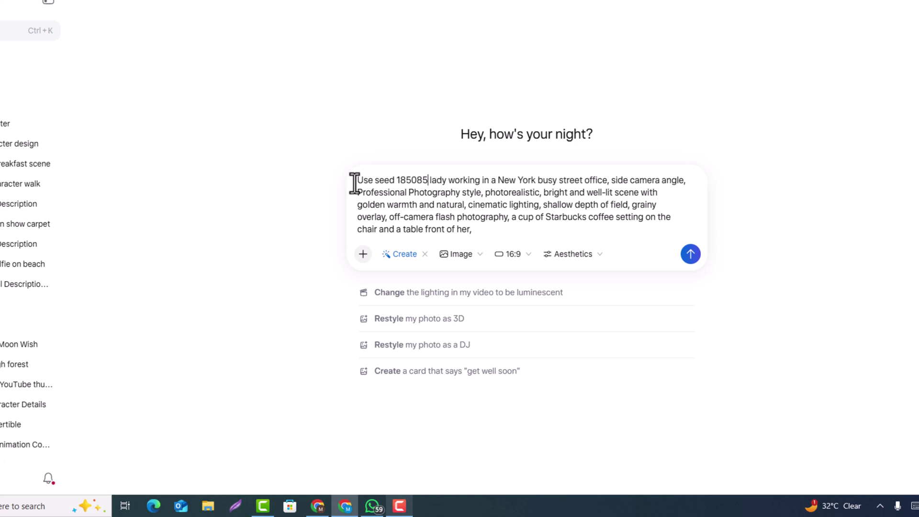
type(" use")
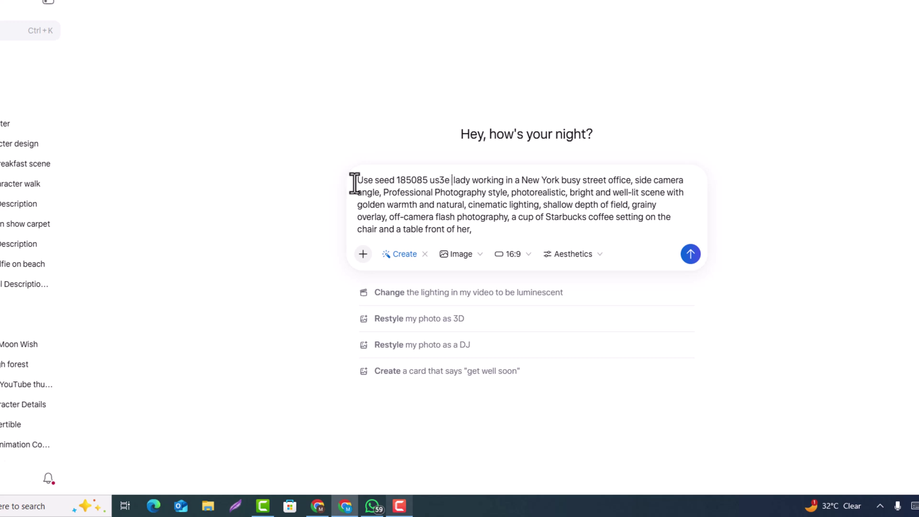
type(" same char")
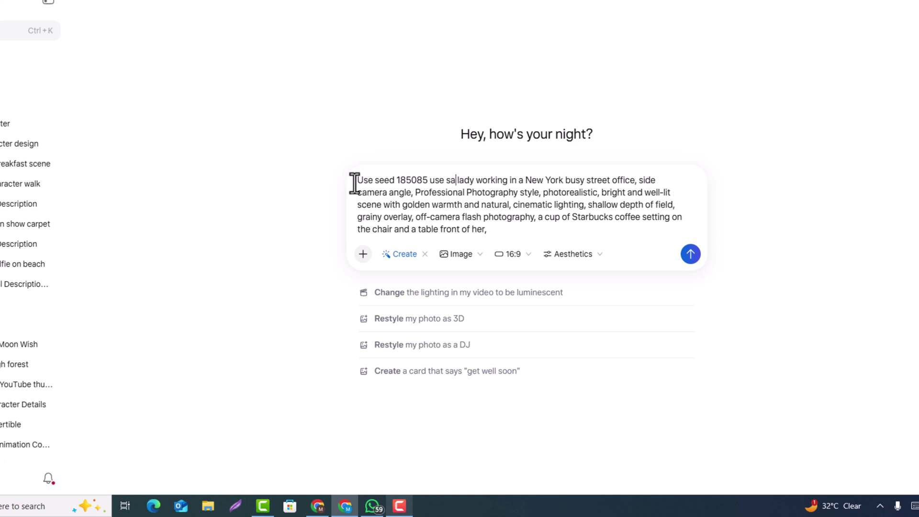
type("acter")
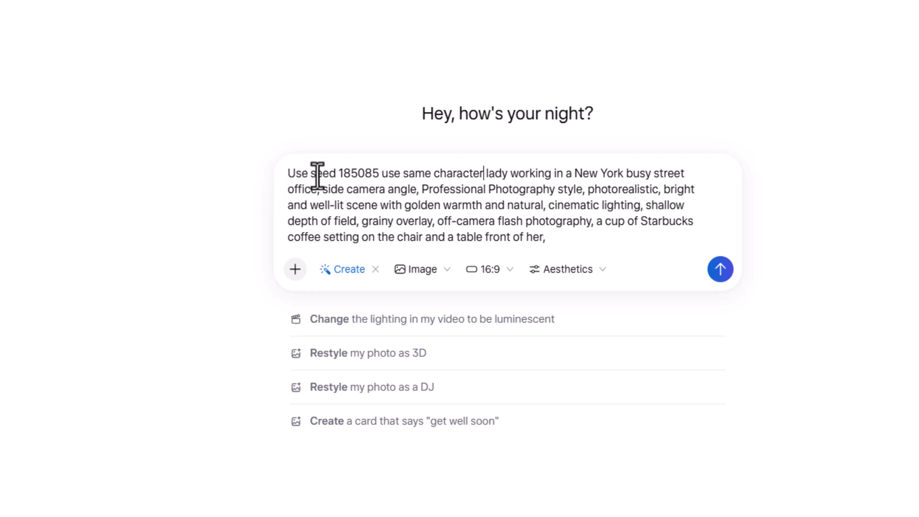
left_click(379, 173)
double_click(358, 174)
left_click(397, 175)
left_click_drag(509, 175, 278, 176)
left_click(509, 207)
left_click(324, 176)
left_click(628, 240)
left_click(720, 269)
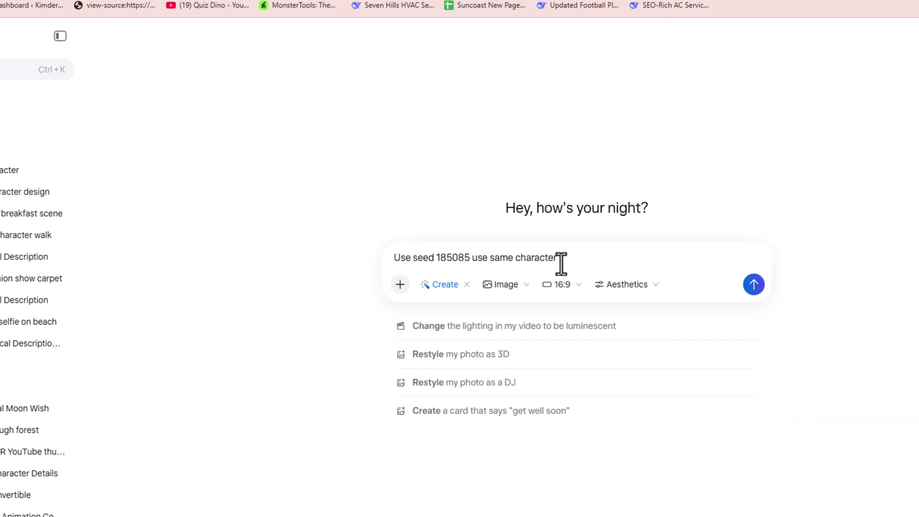
Step: Paste the red LV shirt New York street walking prompt after the seed instruction
type("a lady walking in a New York busy street, side camera angle, Professional Photography style, photorealistic, bright and well-lit scene with golden warmth and natural cinematic lighting, shallow depth of field, grainy overlay, off-camera flash photography, a sports car parked near her, wearing a red LV brand shirt,")
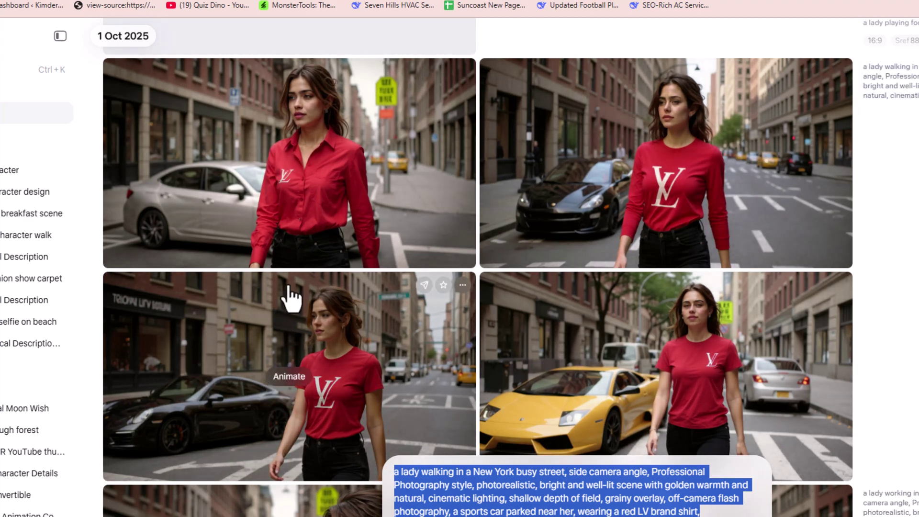
Step: Scroll the results and animate the red LV t-shirt image with the yellow sports car
scroll(300, 290, "down", 2)
scroll(300, 290, "down", 4)
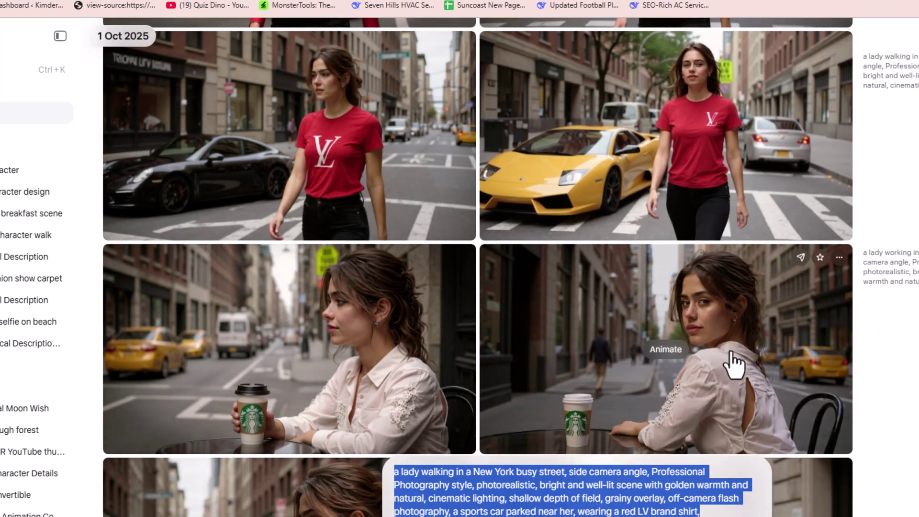
scroll(721, 431, "up", 3)
scroll(496, 421, "up", 3)
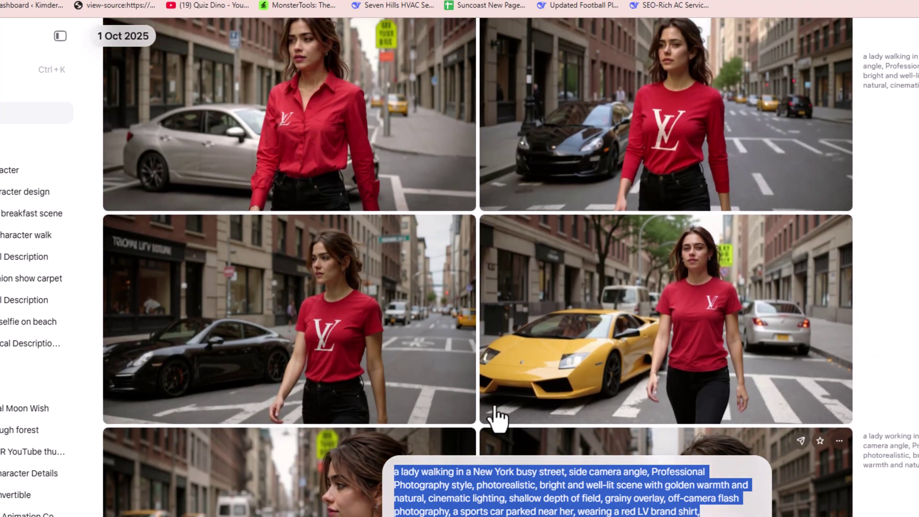
scroll(630, 365, "down", 6)
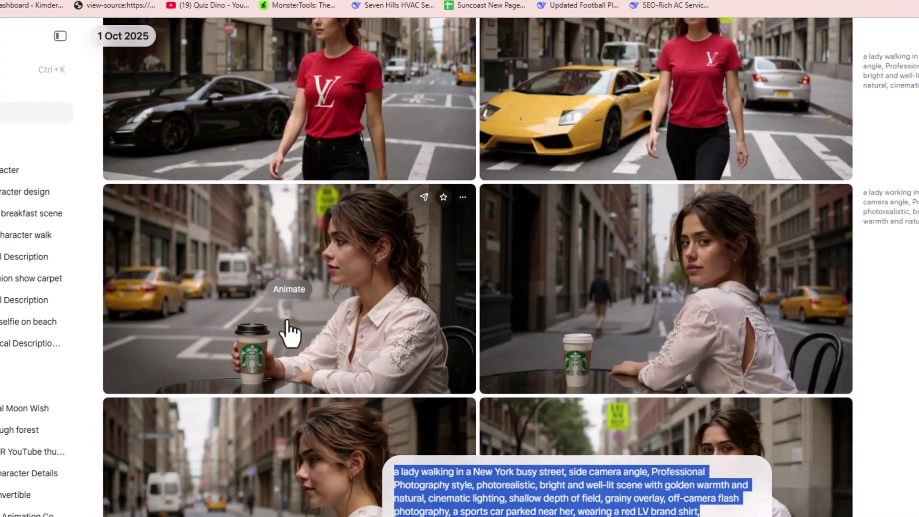
scroll(287, 330, "down", 15)
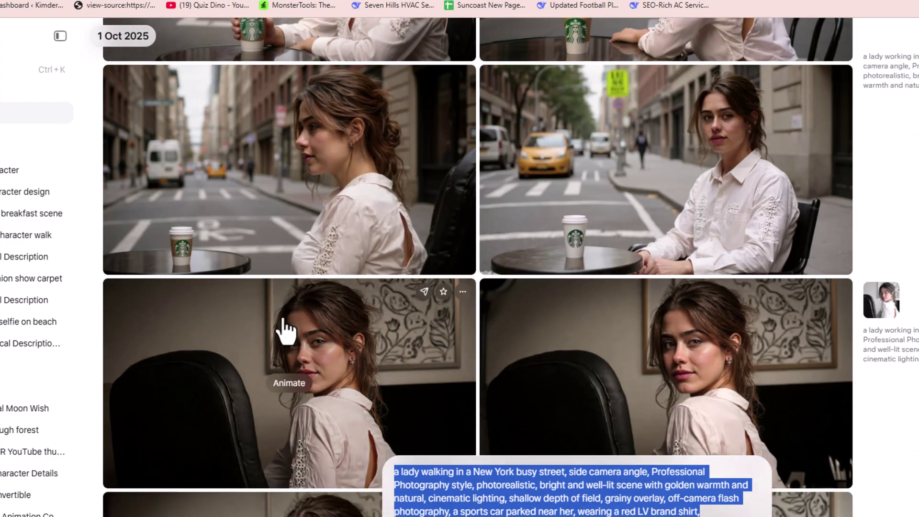
scroll(286, 330, "down", 10)
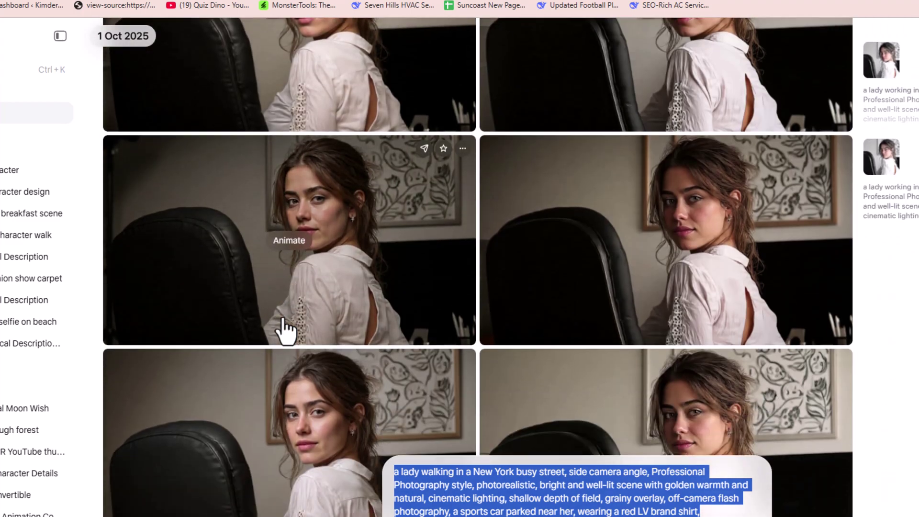
scroll(287, 331, "up", 20)
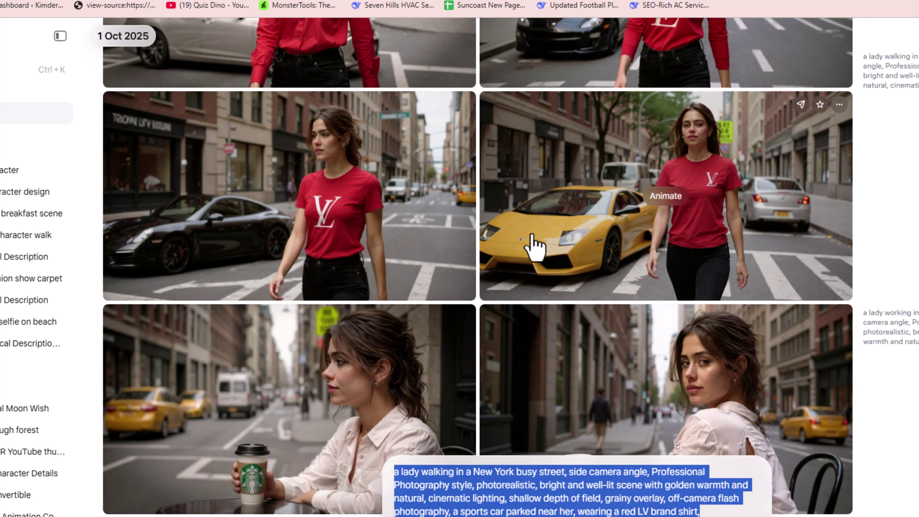
scroll(534, 245, "up", 3)
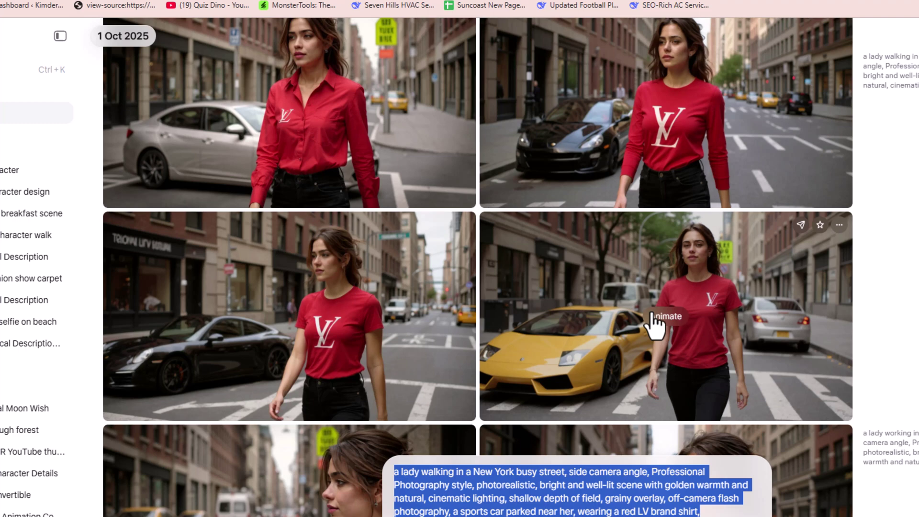
left_click(652, 317)
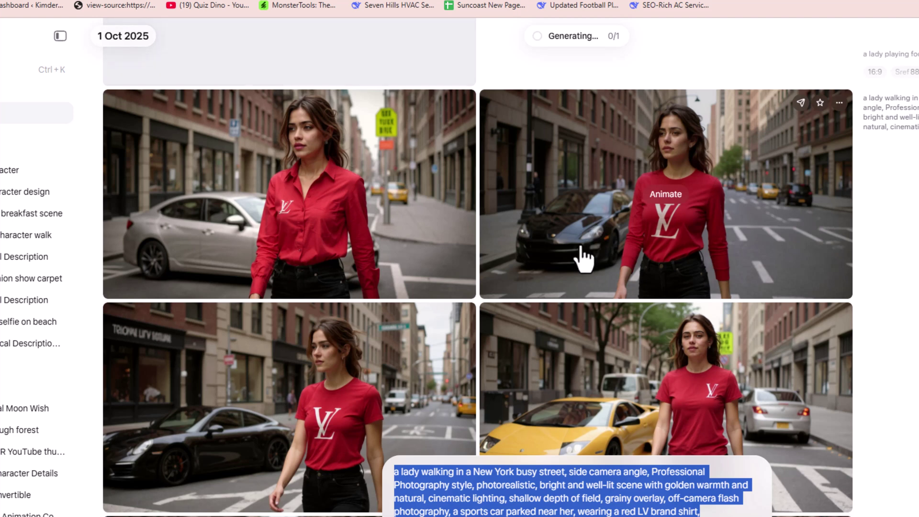
scroll(582, 261, "down", 1)
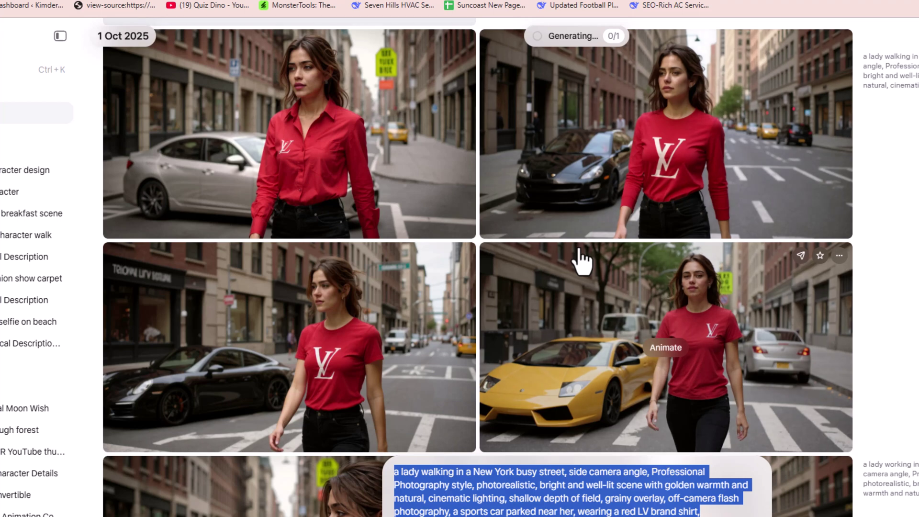